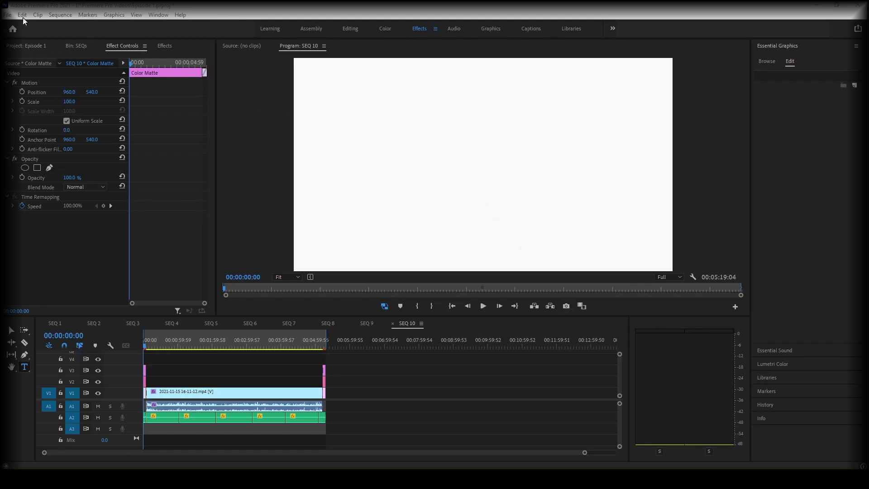
Show the File > Export submenu for sequence SEQ 10
{"action": "left_click", "coordinate": [9, 14]}
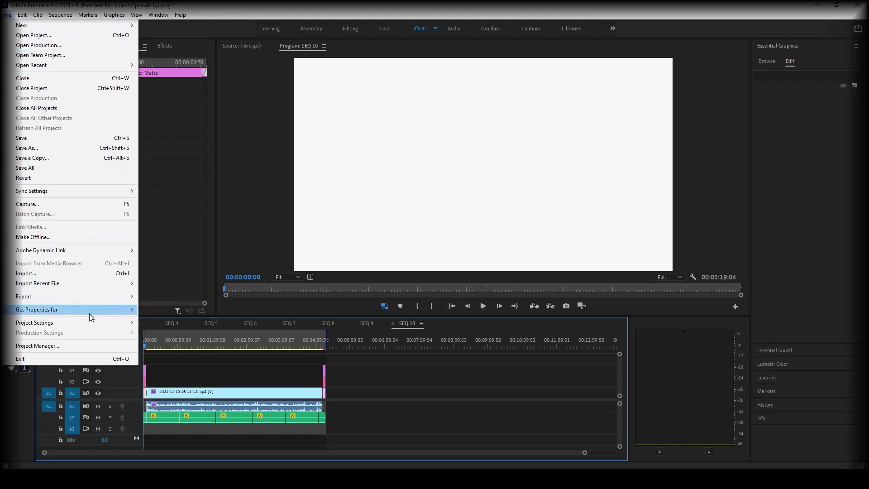
{"action": "mouse_move", "coordinate": [133, 298]}
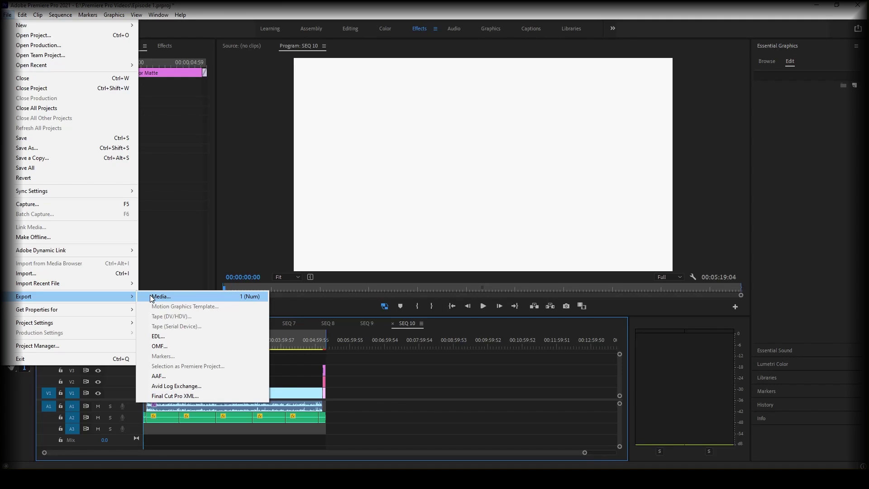
Open Media export settings, keeping H.264 format and the Match Source - High bitrate preset
{"action": "left_click", "coordinate": [151, 297]}
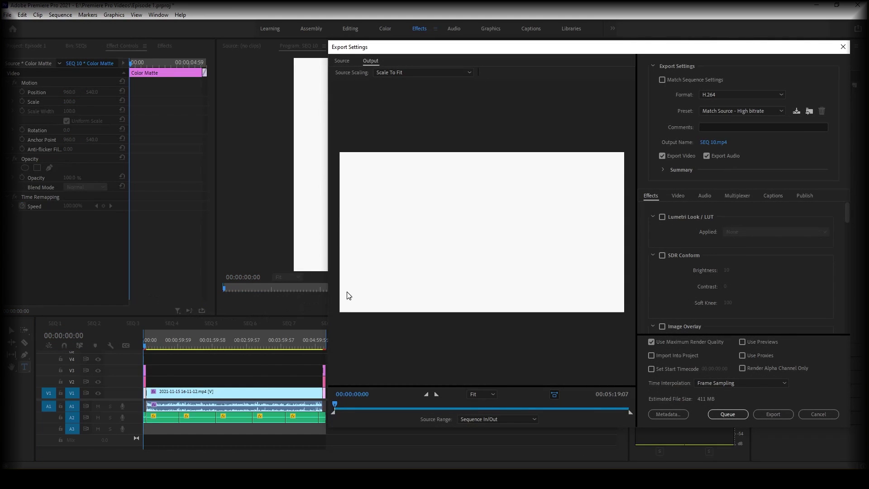
{"action": "left_click", "coordinate": [759, 99]}
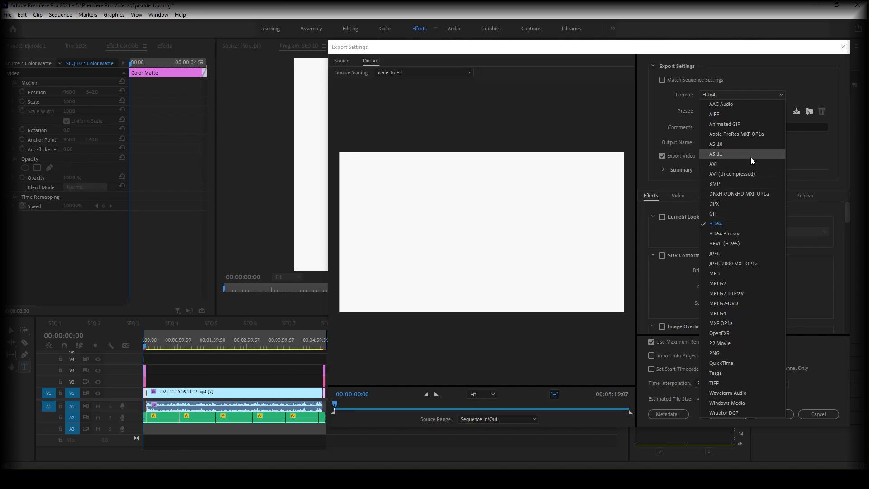
{"action": "left_click", "coordinate": [750, 227]}
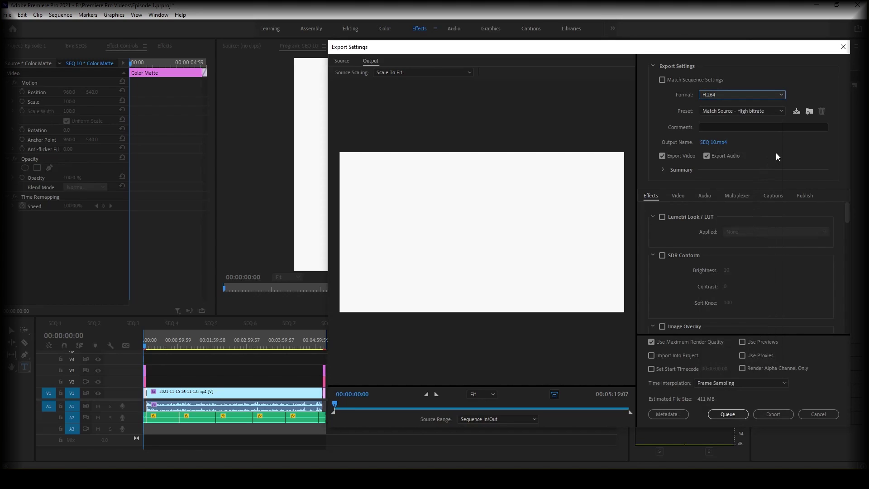
{"action": "left_click", "coordinate": [757, 110]}
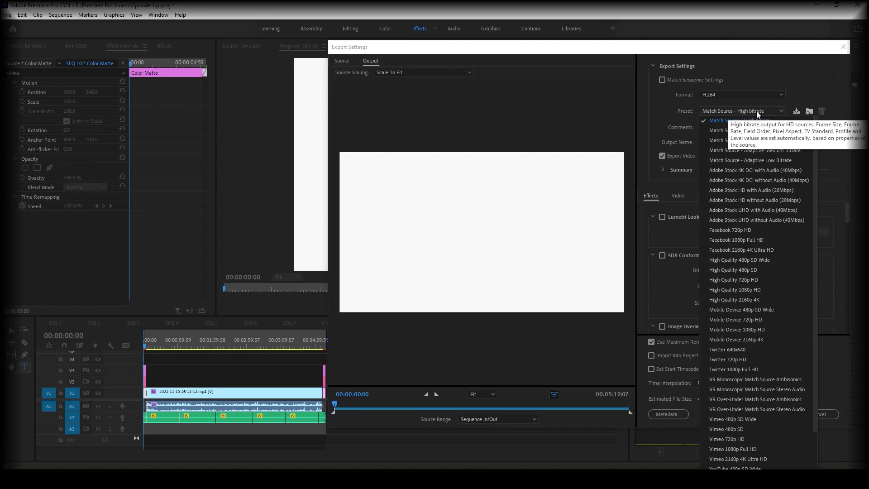
{"action": "scroll", "coordinate": [786, 218], "scroll_direction": "down", "scroll_amount": 2}
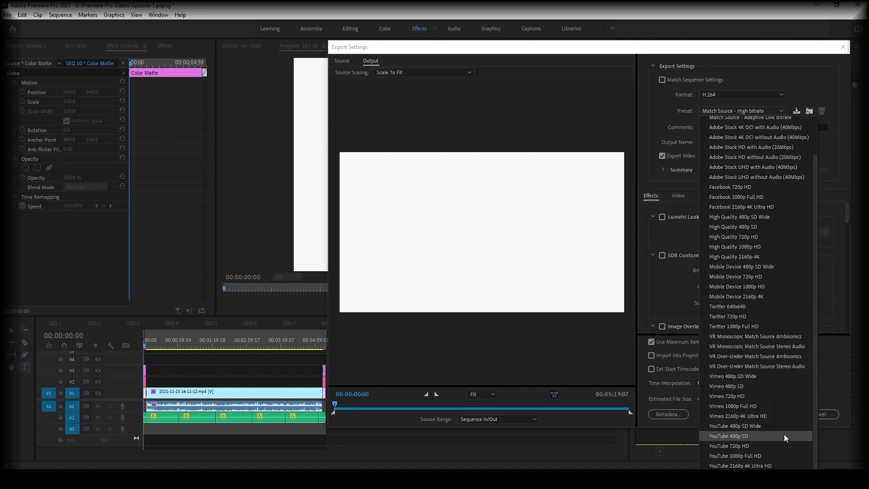
{"action": "scroll", "coordinate": [766, 276], "scroll_direction": "up", "scroll_amount": 2}
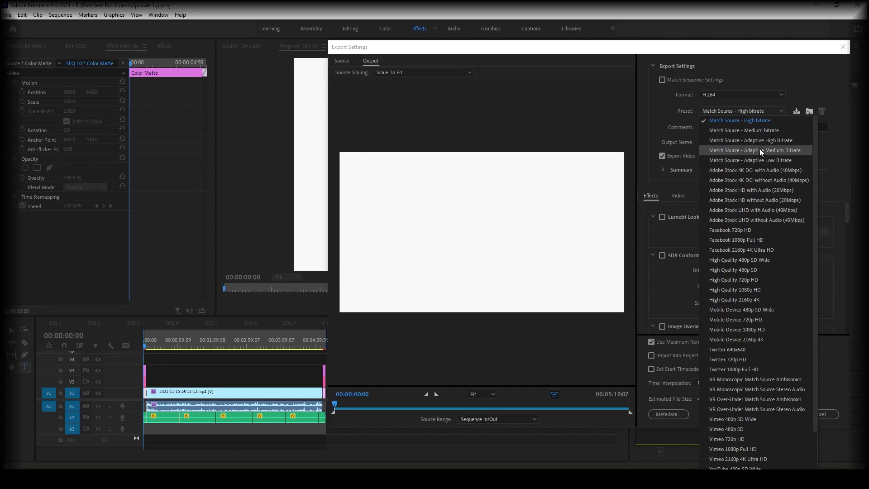
{"action": "left_click", "coordinate": [768, 111]}
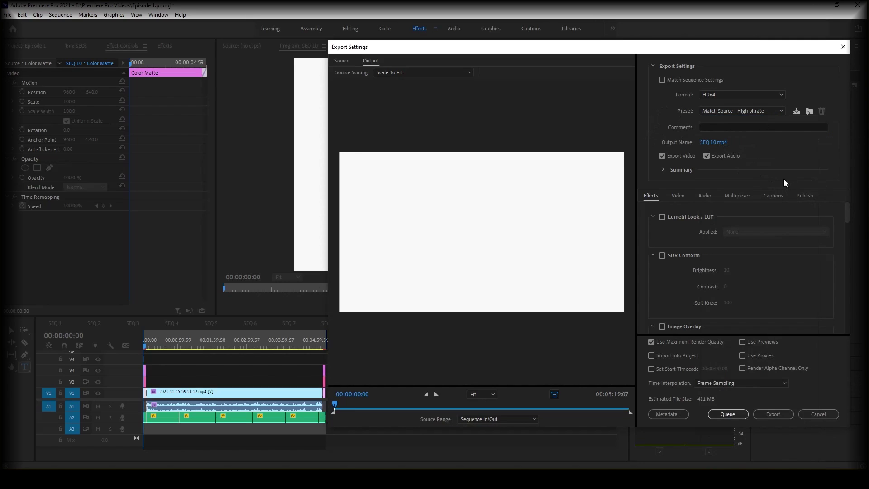
{"action": "left_click", "coordinate": [716, 142]}
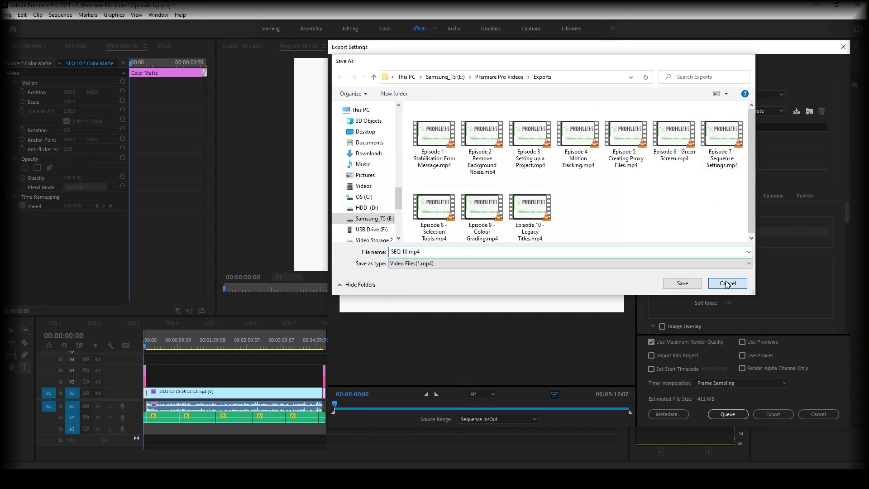
{"action": "left_click", "coordinate": [727, 283]}
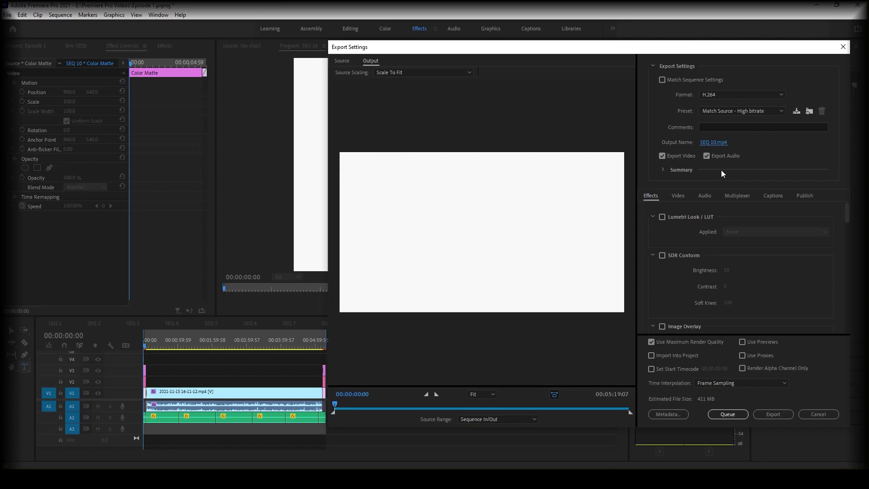
Review the Video, Audio, Multiplexer (MP4) and Captions export tabs for SEQ 10
{"action": "scroll", "coordinate": [754, 273], "scroll_direction": "down", "scroll_amount": 2}
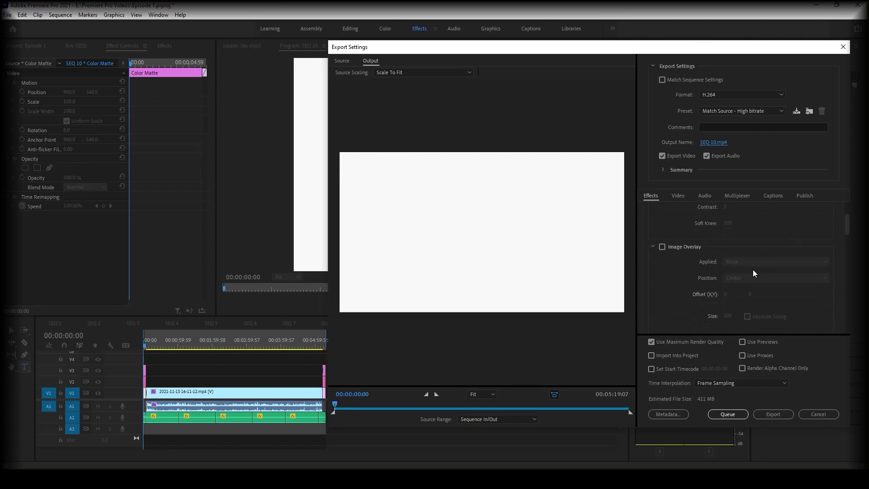
{"action": "left_click", "coordinate": [679, 196]}
{"action": "scroll", "coordinate": [791, 270], "scroll_direction": "down", "scroll_amount": 2}
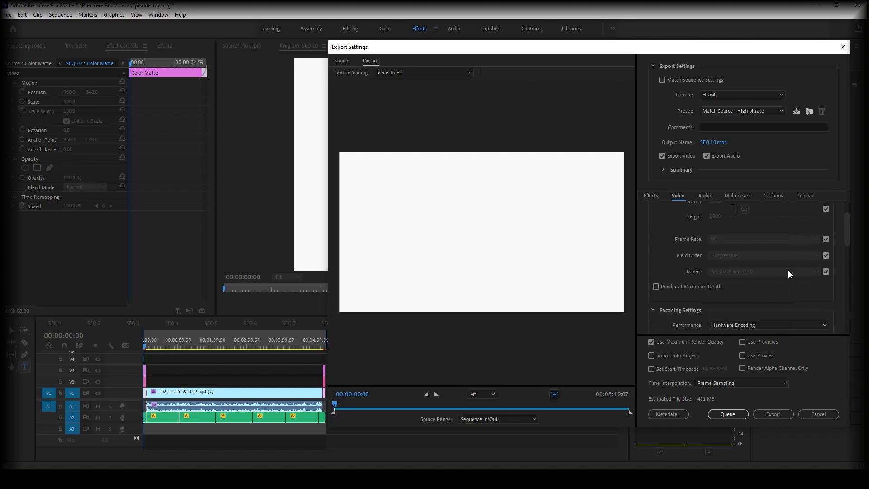
{"action": "scroll", "coordinate": [787, 270], "scroll_direction": "up", "scroll_amount": 1}
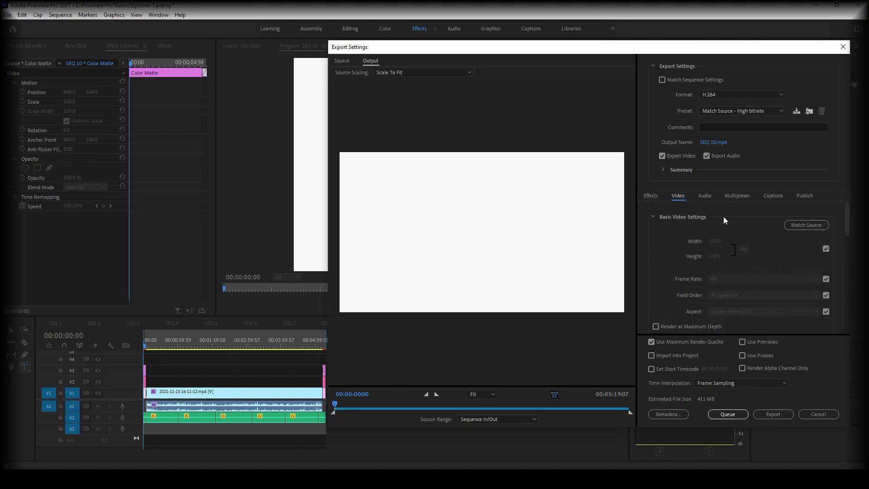
{"action": "scroll", "coordinate": [717, 258], "scroll_direction": "down", "scroll_amount": 6}
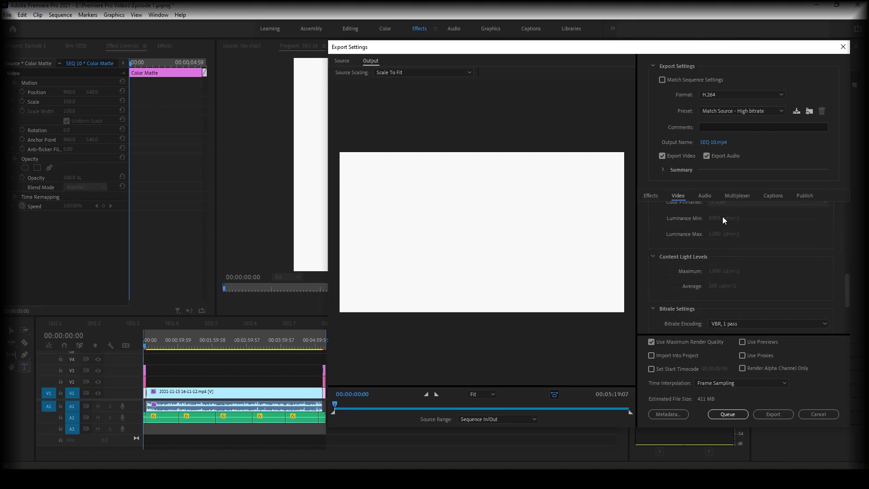
{"action": "left_click", "coordinate": [703, 196]}
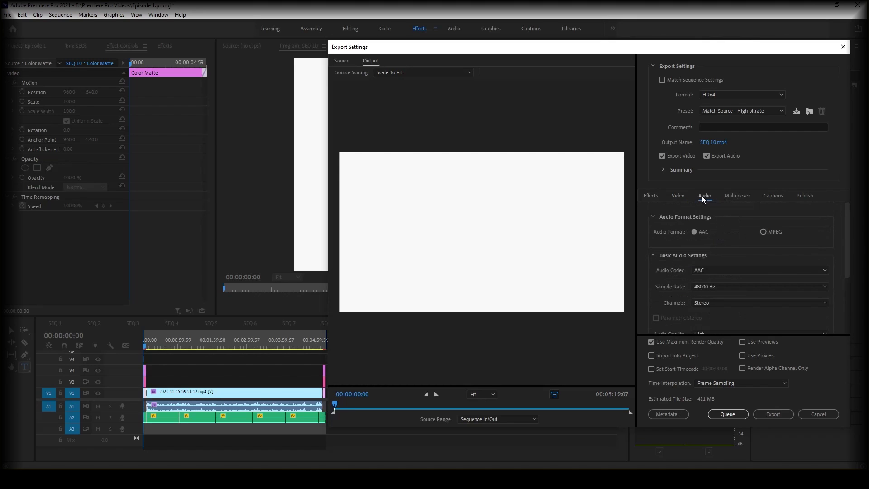
{"action": "scroll", "coordinate": [733, 243], "scroll_direction": "down", "scroll_amount": 1}
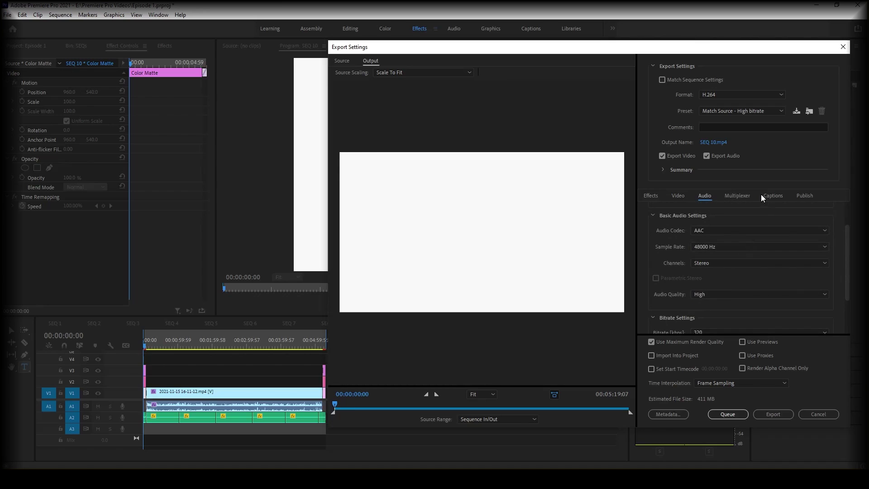
{"action": "left_click", "coordinate": [741, 198]}
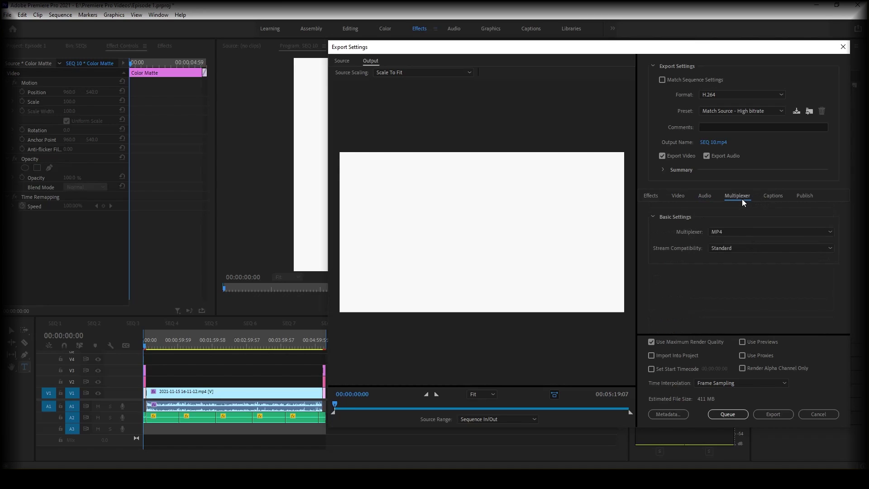
{"action": "left_click", "coordinate": [774, 197]}
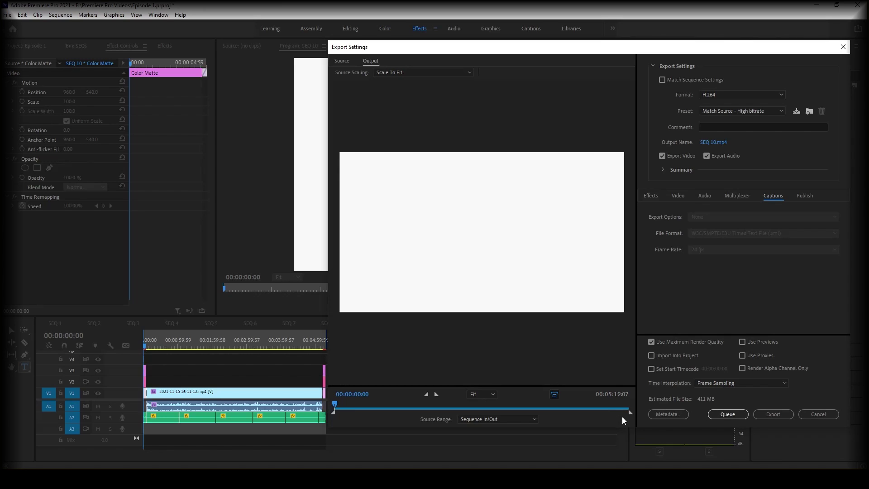
{"action": "left_click", "coordinate": [770, 418]}
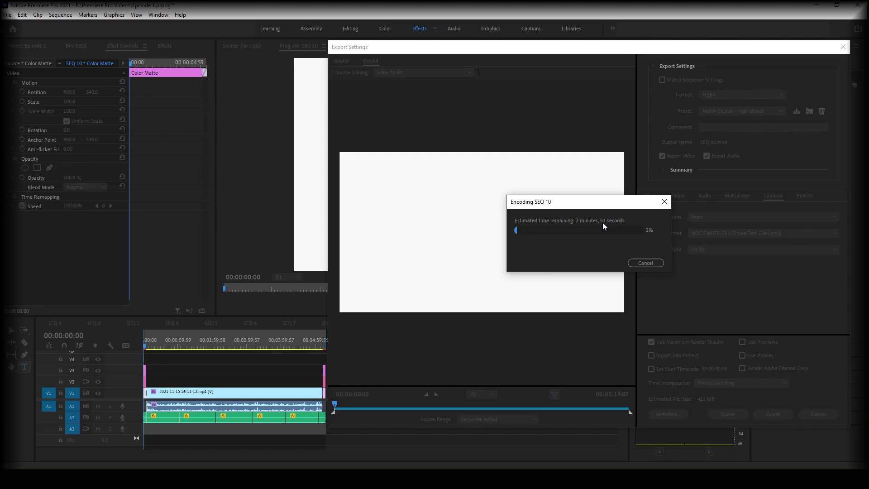
{"action": "left_click", "coordinate": [639, 265]}
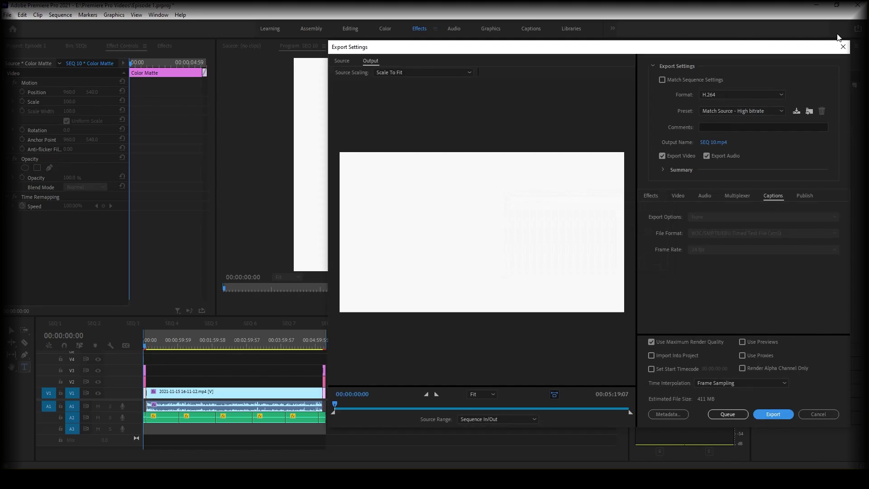
Close Export Settings without exporting and bring up the Sequence menu
{"action": "left_click", "coordinate": [842, 47]}
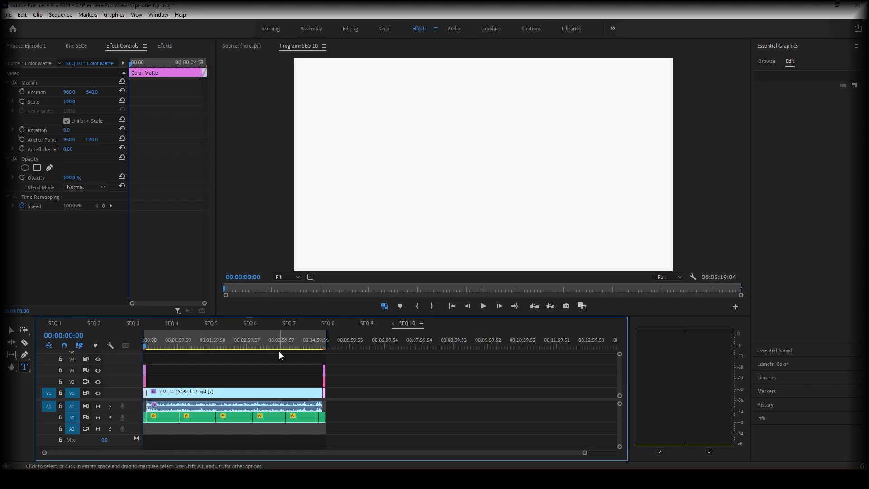
{"action": "left_click", "coordinate": [60, 15]}
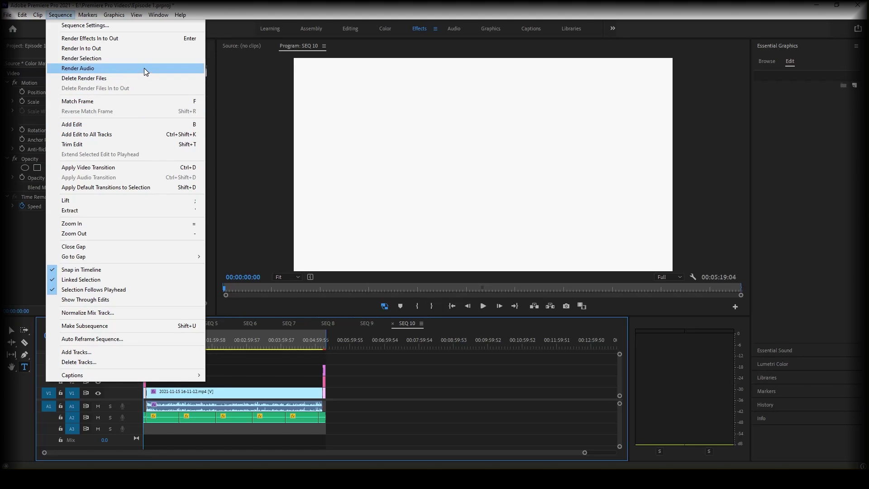
Render SEQ 10 from in to out so the timeline render bar turns green
{"action": "mouse_move", "coordinate": [123, 18]}
{"action": "mouse_move", "coordinate": [61, 15]}
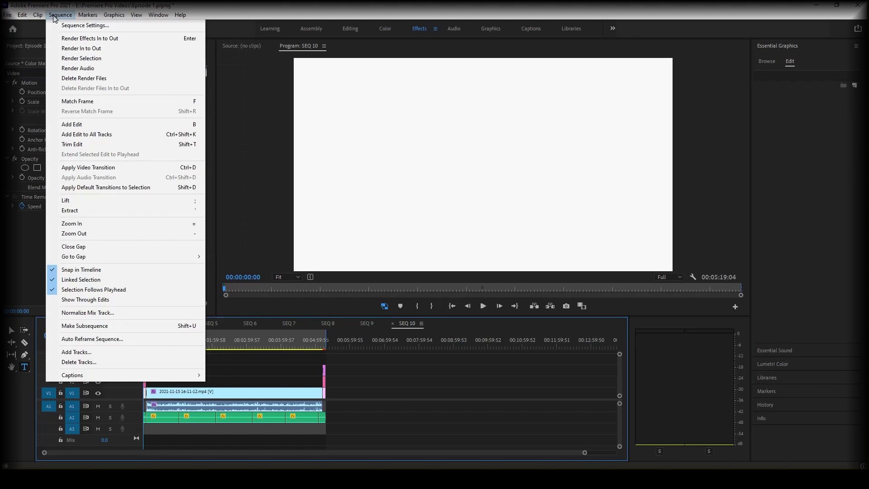
{"action": "left_click", "coordinate": [95, 50]}
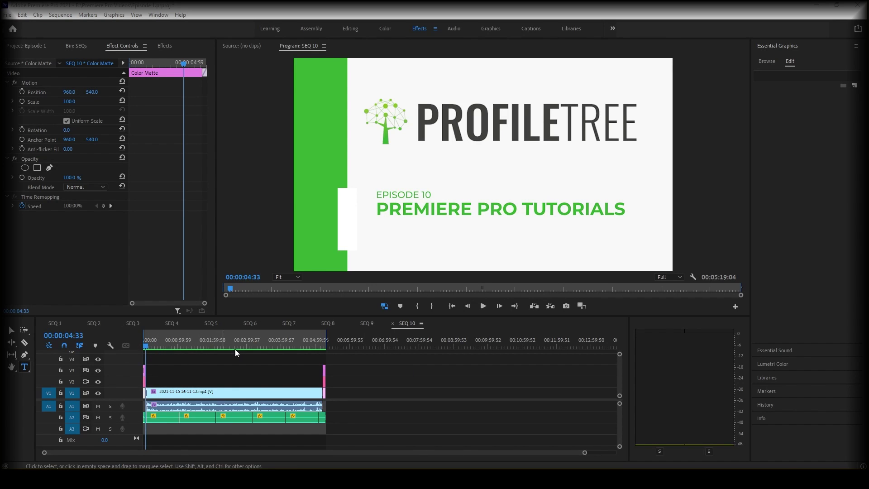
Play the rendered SEQ 10 from 00:00:00:00, stopping at 00:00:01:47
{"action": "left_click_drag", "start_coordinate": [145, 349], "coordinate": [123, 348]}
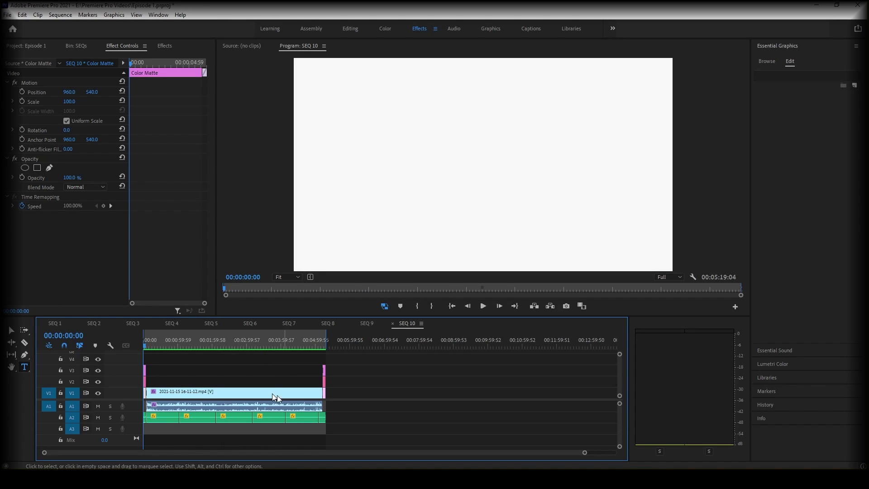
{"action": "key", "text": "space"}
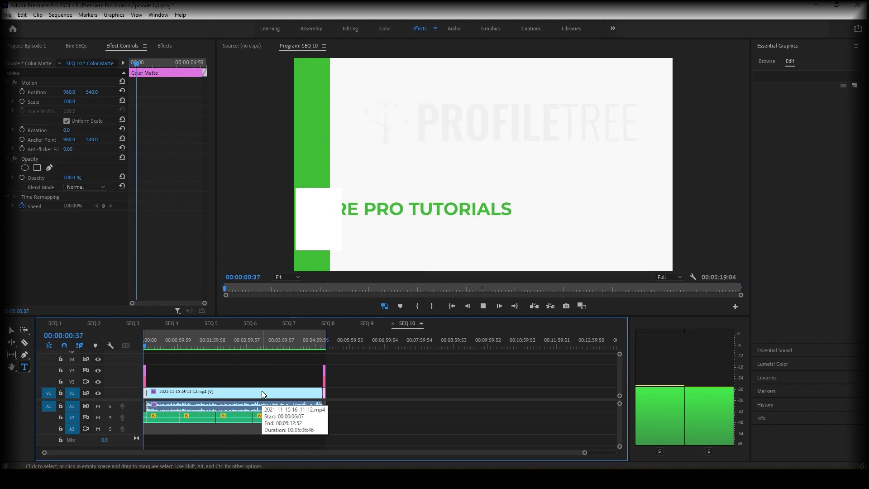
{"action": "key", "text": "space"}
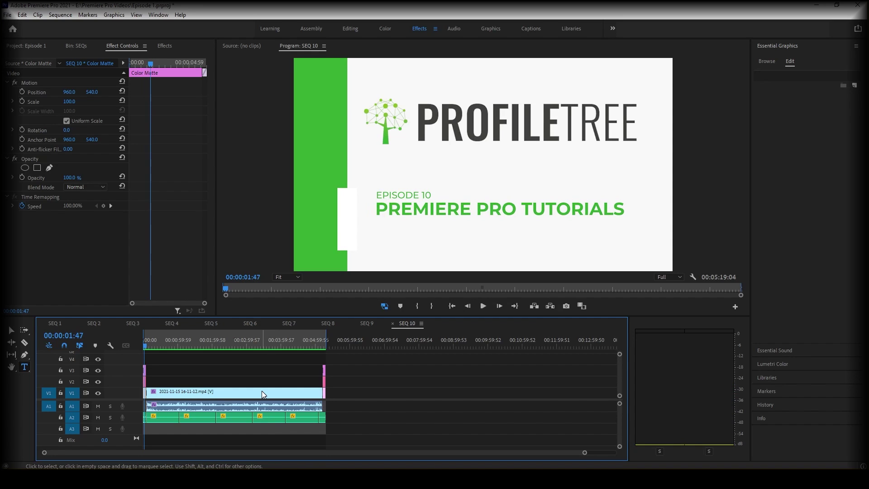
Reopen File > Export > Media settings for SEQ 10, still H.264 to SEQ 10.mp4
{"action": "left_click", "coordinate": [6, 15]}
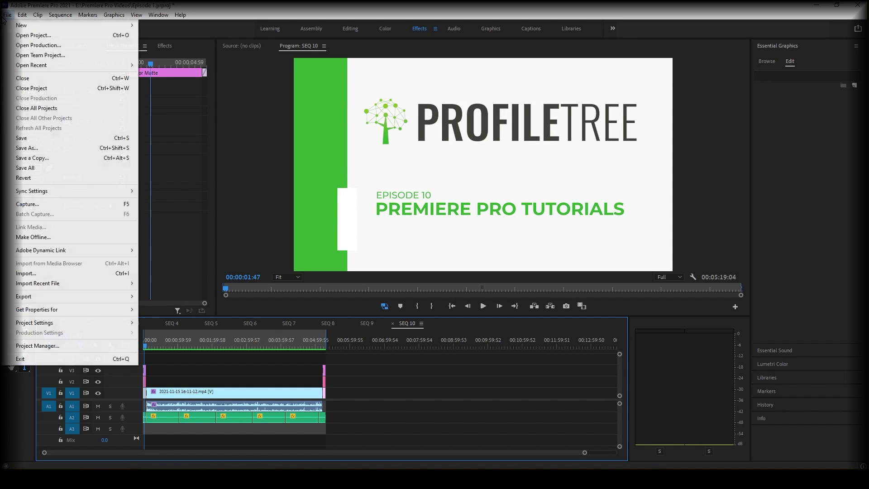
{"action": "mouse_move", "coordinate": [111, 296]}
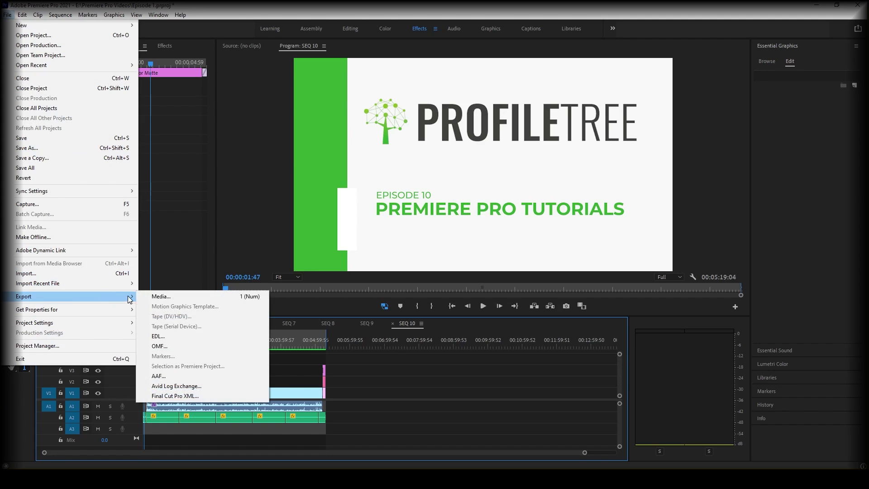
{"action": "left_click", "coordinate": [156, 299]}
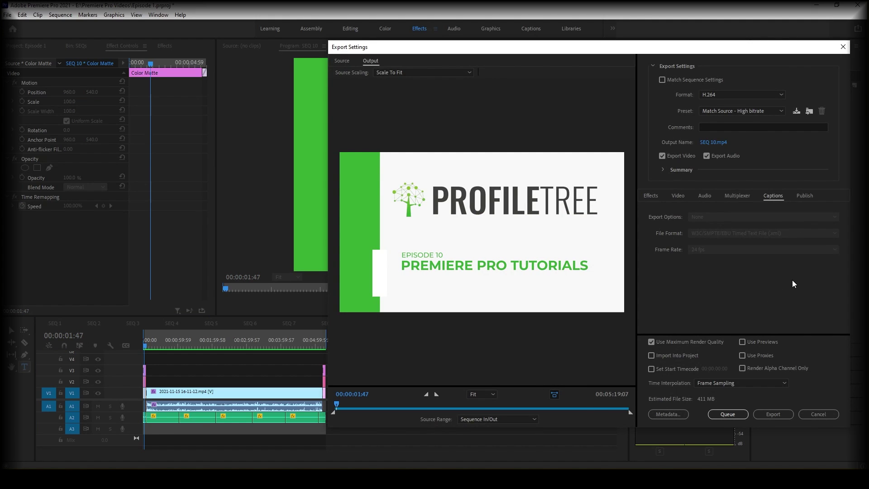
Start encoding SEQ 10 to SEQ 10.mp4 with the current H.264 settings
{"action": "left_click", "coordinate": [776, 413]}
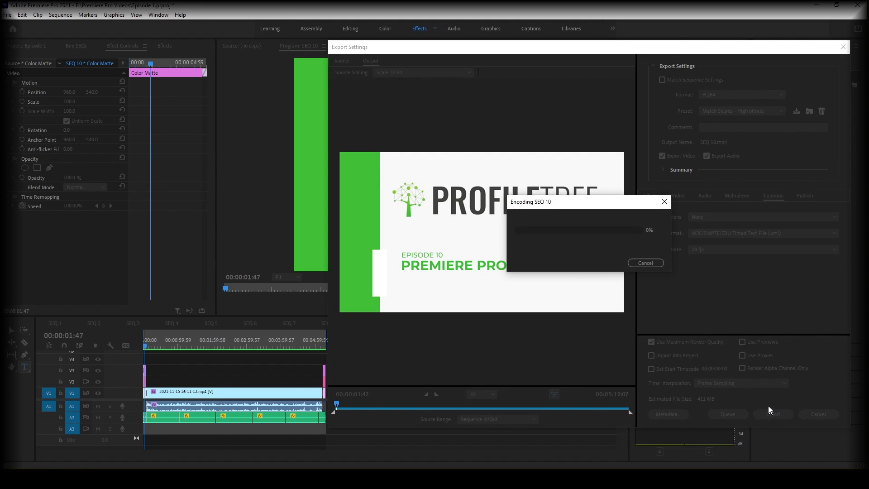